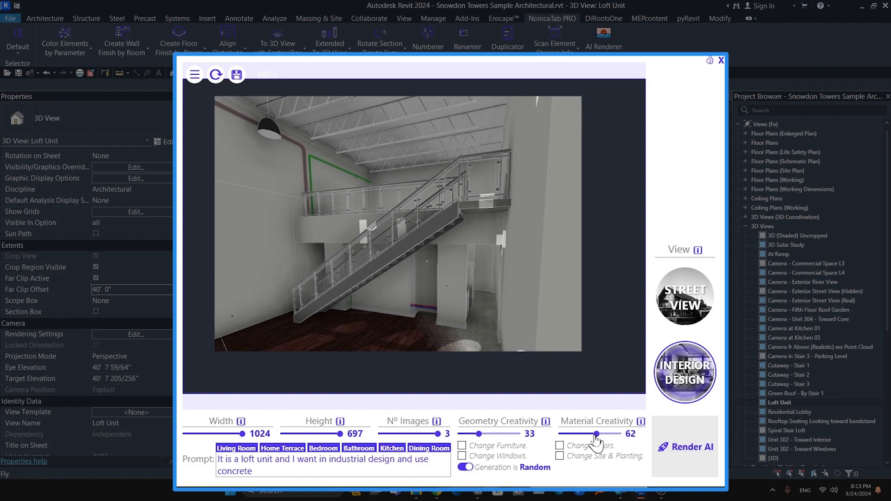
Set Material Creativity to 50, render the loft unit with AI, and view the first generated image
{"action": "left_click_drag", "start_coordinate": [591, 434], "coordinate": [588, 434]}
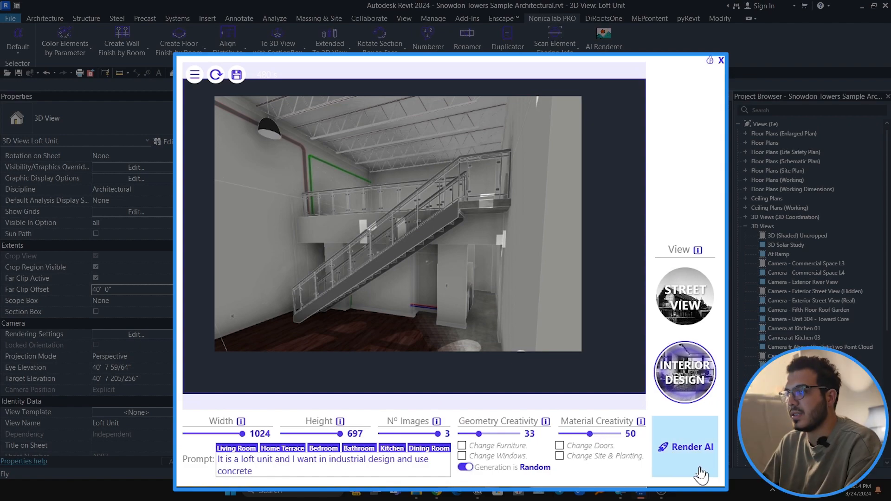
{"action": "left_click", "coordinate": [690, 465]}
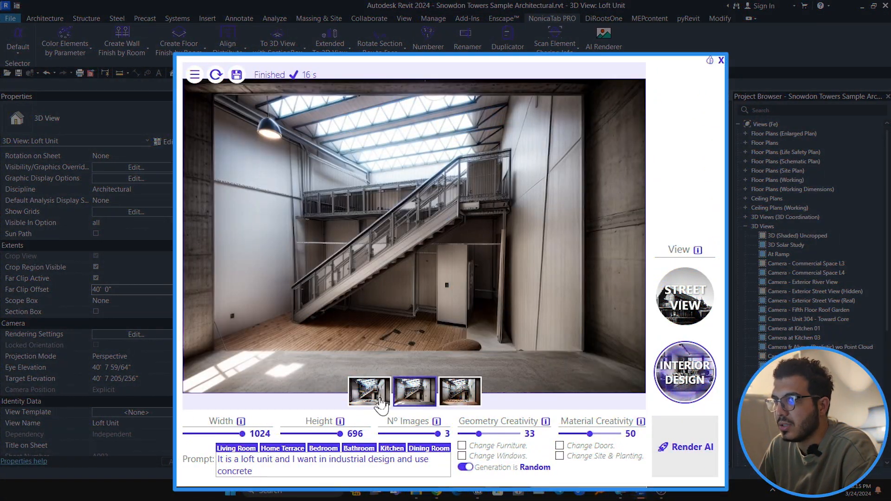
{"action": "left_click", "coordinate": [380, 399]}
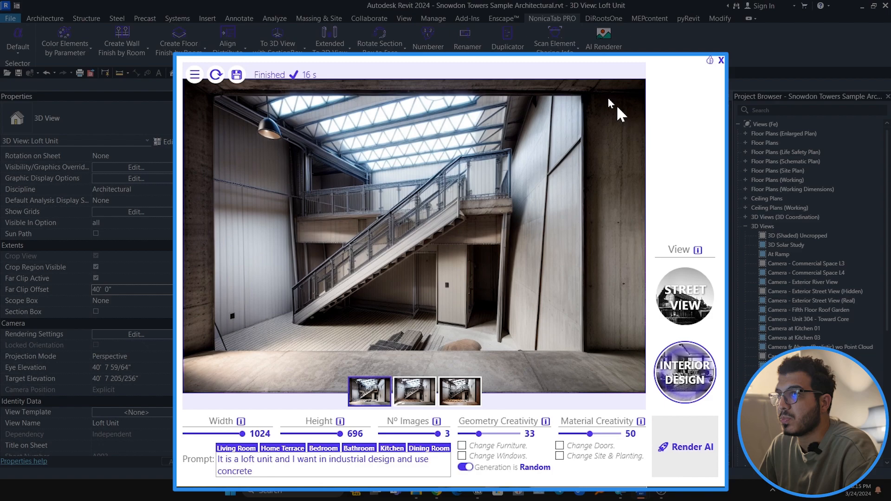
{"action": "mouse_move", "coordinate": [402, 63]}
{"action": "left_mouse_down"}
{"action": "mouse_move", "coordinate": [435, 93]}
{"action": "mouse_move", "coordinate": [408, 74]}
{"action": "left_mouse_up"}
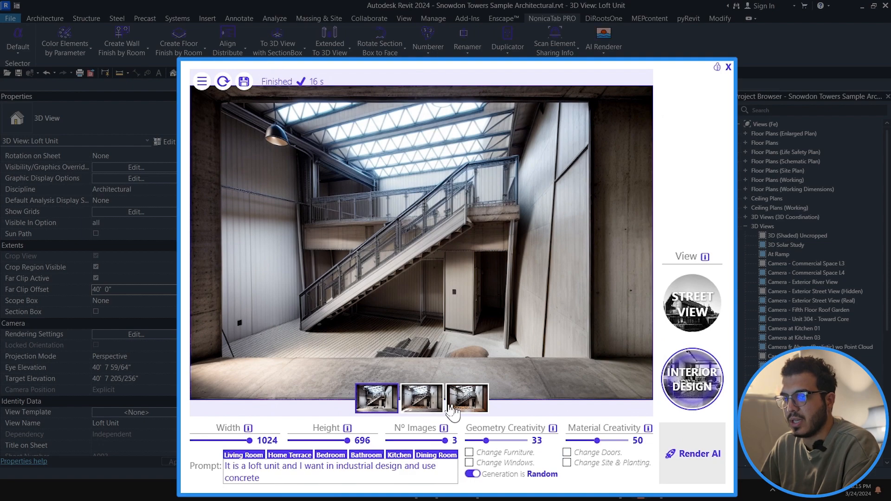
Re-render the second loft image with Geometry Creativity 100, using the rendered image as source, and view the new variants
{"action": "left_click", "coordinate": [417, 395]}
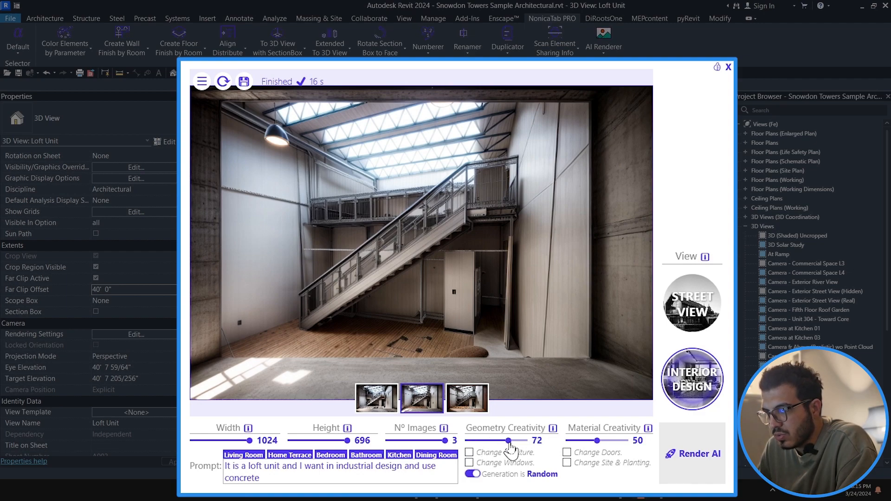
{"action": "left_click", "coordinate": [700, 470]}
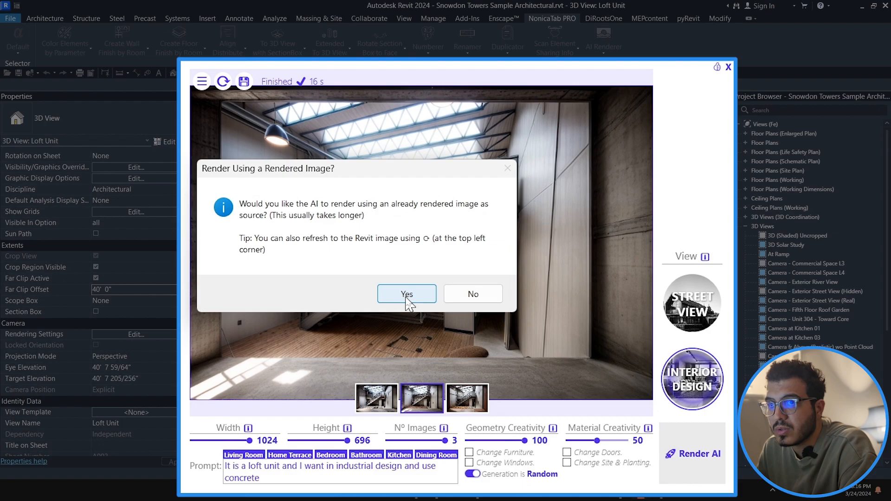
{"action": "left_click", "coordinate": [406, 294]}
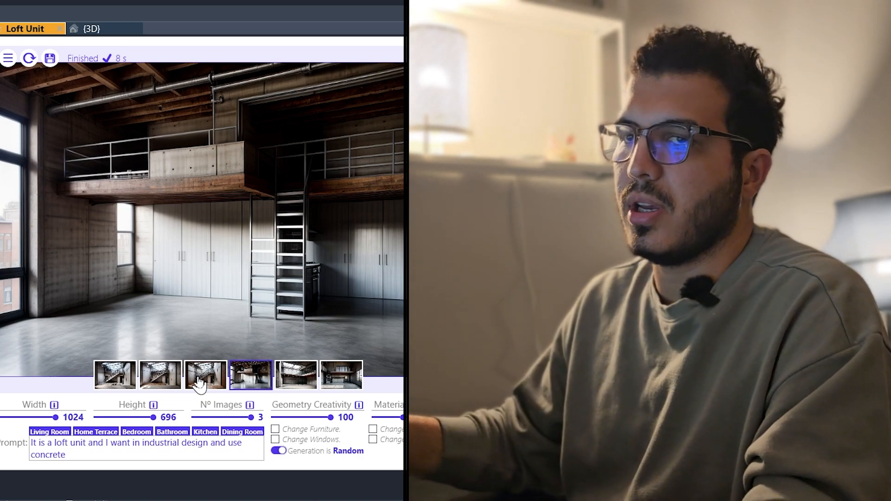
{"action": "left_click", "coordinate": [295, 379]}
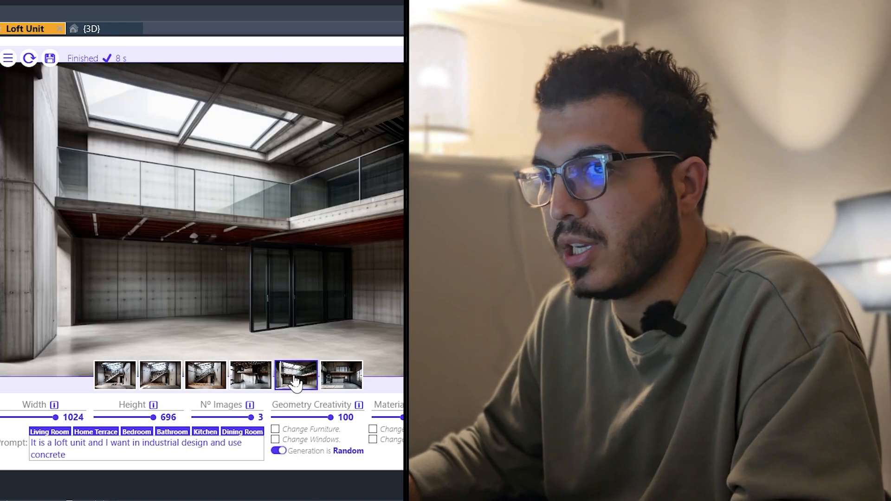
{"action": "left_click", "coordinate": [349, 382]}
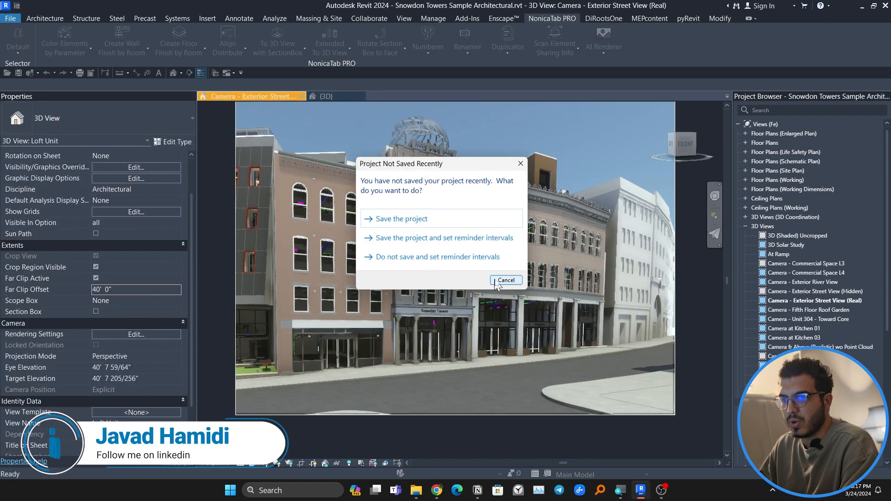
Replace the street-view prompt with "it is a old building beside of street and add people and cars into the street and add some street props too"
{"action": "left_click", "coordinate": [505, 280]}
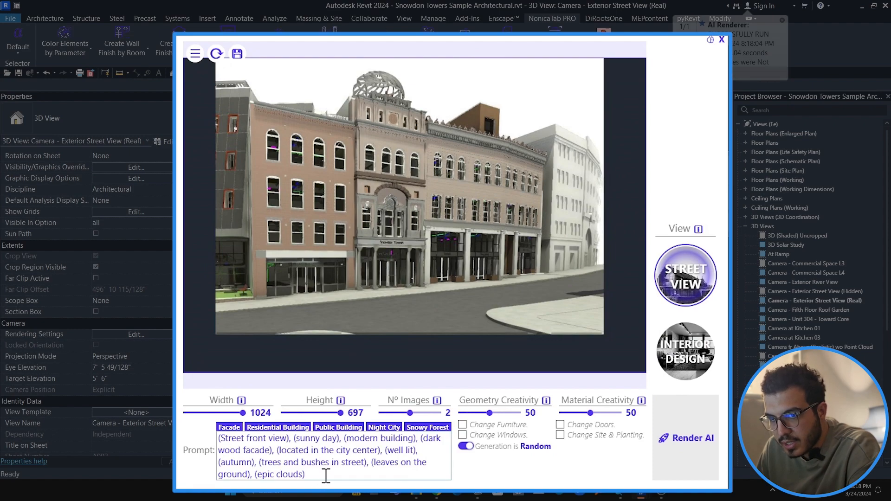
{"action": "key", "text": "ctrl+a"}
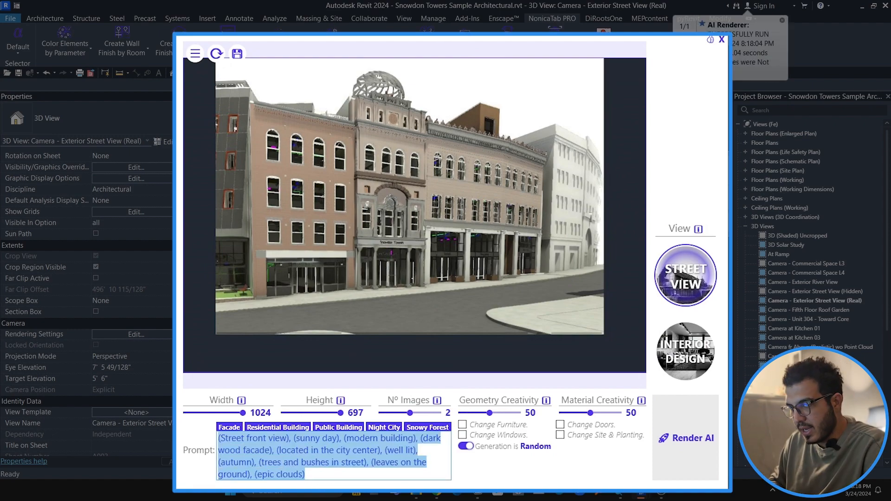
{"action": "type", "text": "it is a "}
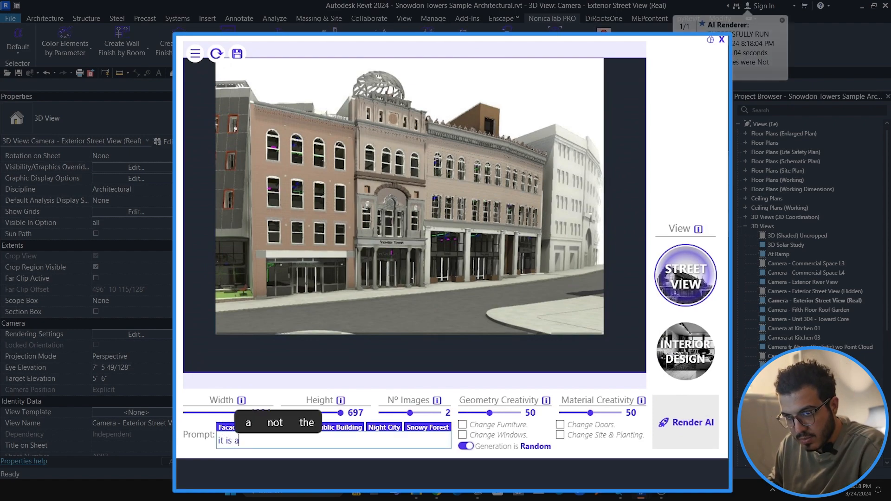
{"action": "type", "text": "old build"}
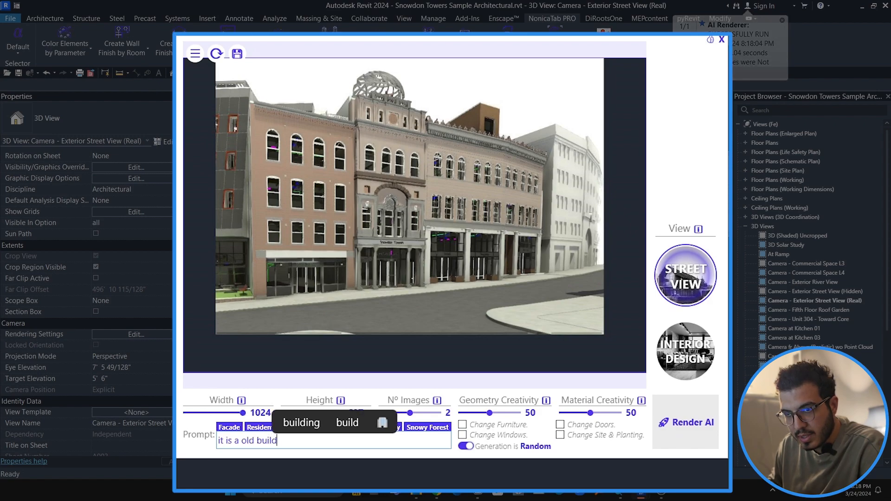
{"action": "type", "text": "ing beside of "}
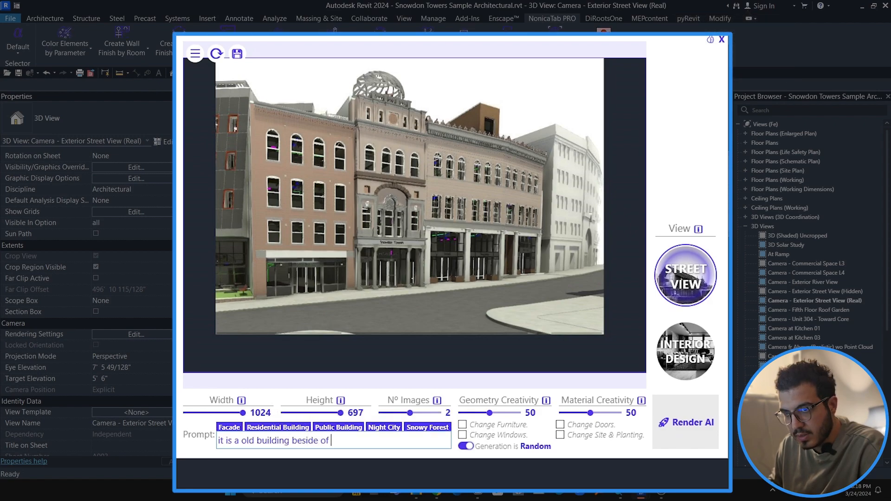
{"action": "type", "text": "street and ad"}
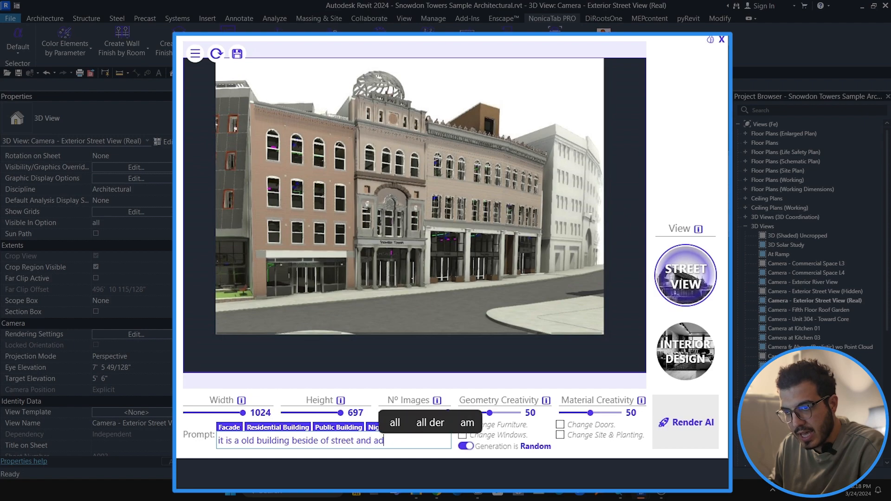
{"action": "type", "text": "d people and "}
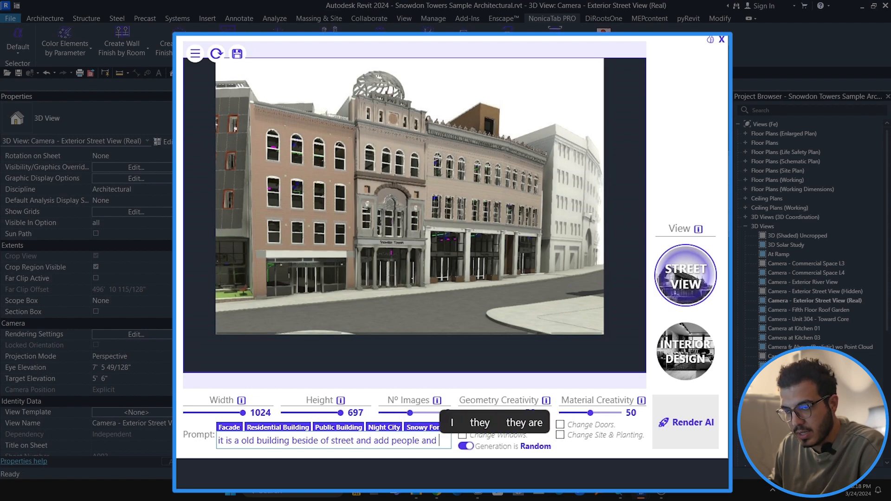
{"action": "type", "text": "cars into t"}
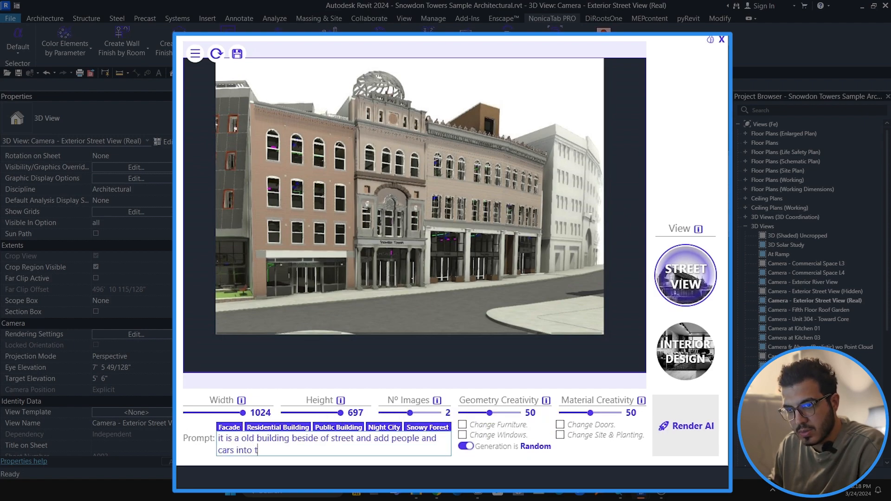
{"action": "type", "text": "he street and a"}
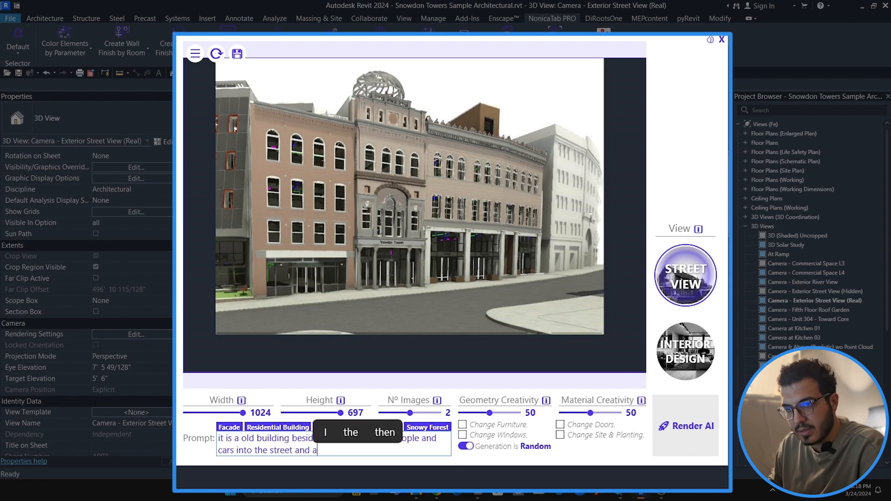
{"action": "type", "text": "dd some st"}
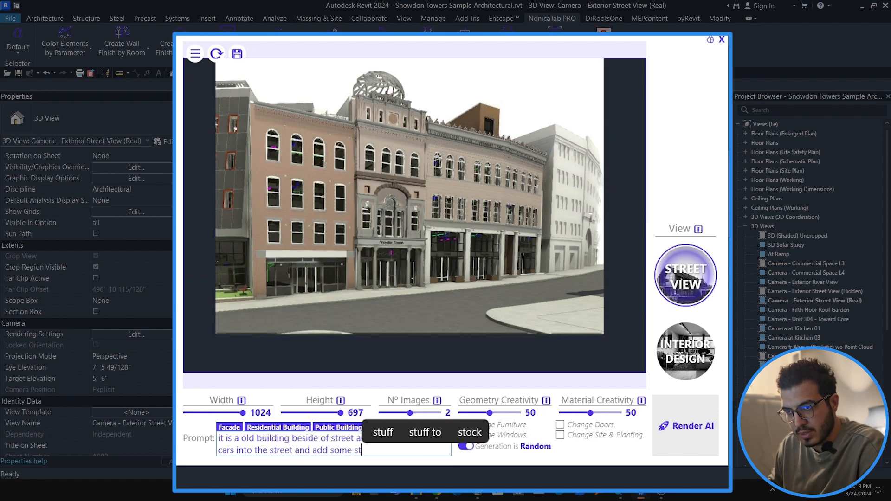
{"action": "type", "text": "reet props too"}
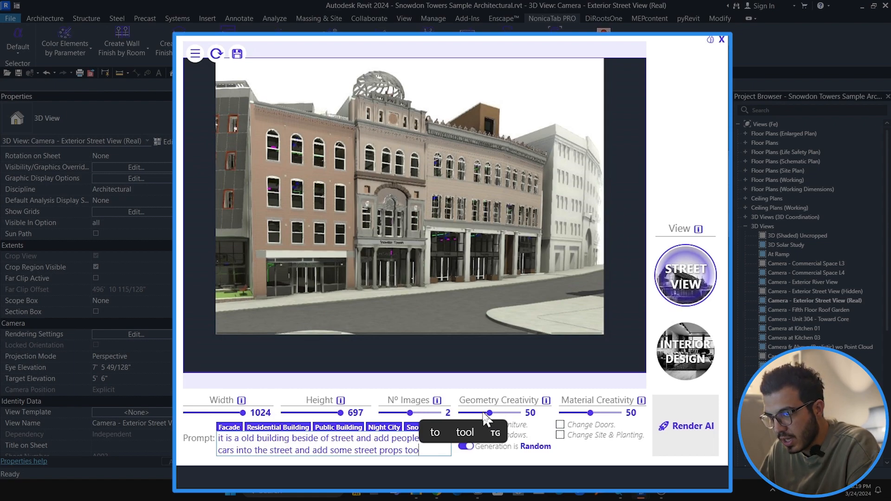
Set Geometry Creativity to 30, render the exterior street view with AI, and compare the two generated images
{"action": "left_click", "coordinate": [372, 435]}
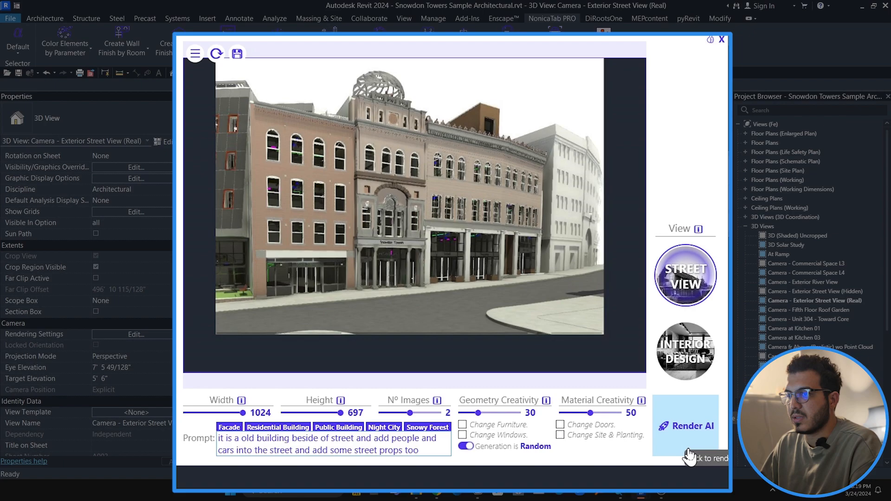
{"action": "left_click", "coordinate": [682, 429]}
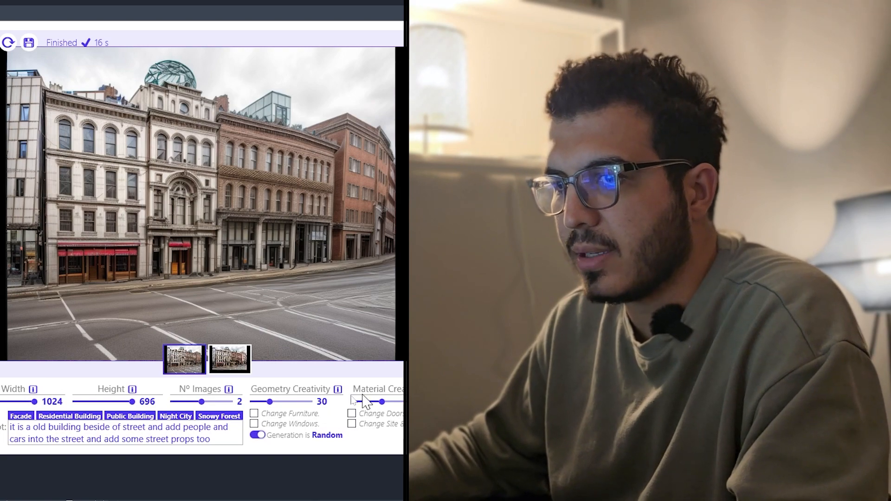
{"action": "left_click", "coordinate": [199, 367]}
{"action": "left_click", "coordinate": [199, 366]}
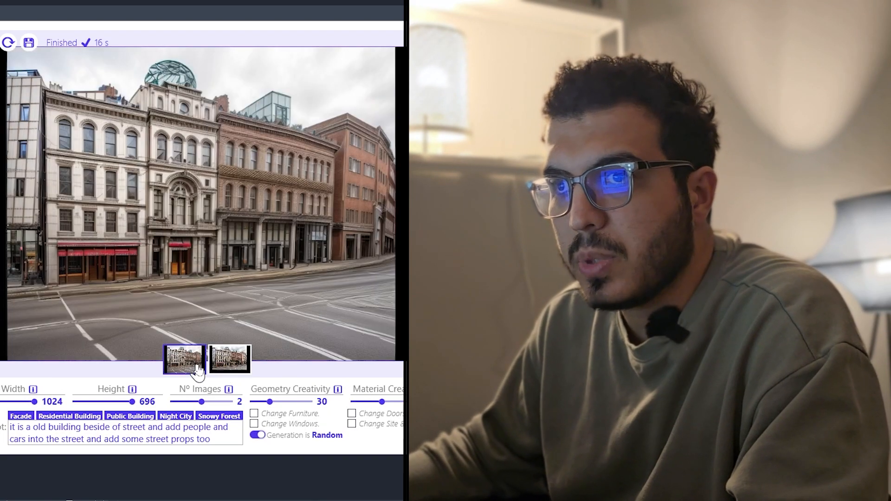
{"action": "left_click", "coordinate": [216, 365]}
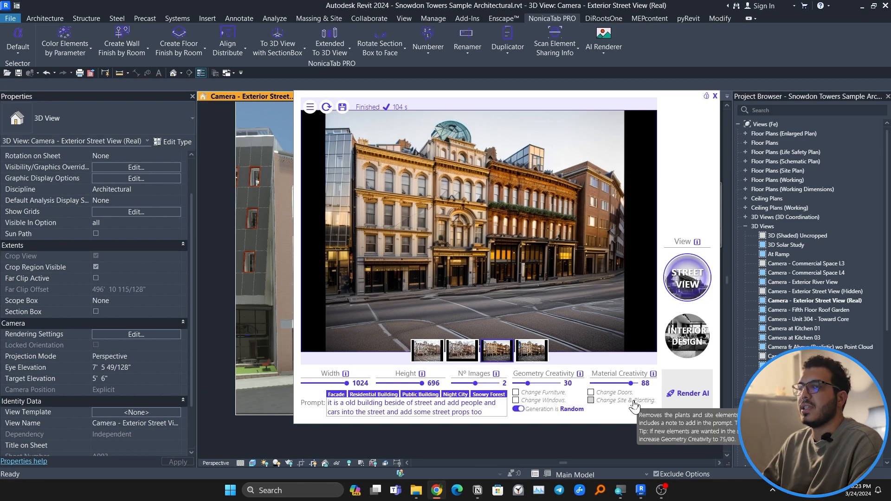
Close the AI renderer and orbit the shell form to a frontal angle in Project1's {3D} view
{"action": "left_click", "coordinate": [715, 96]}
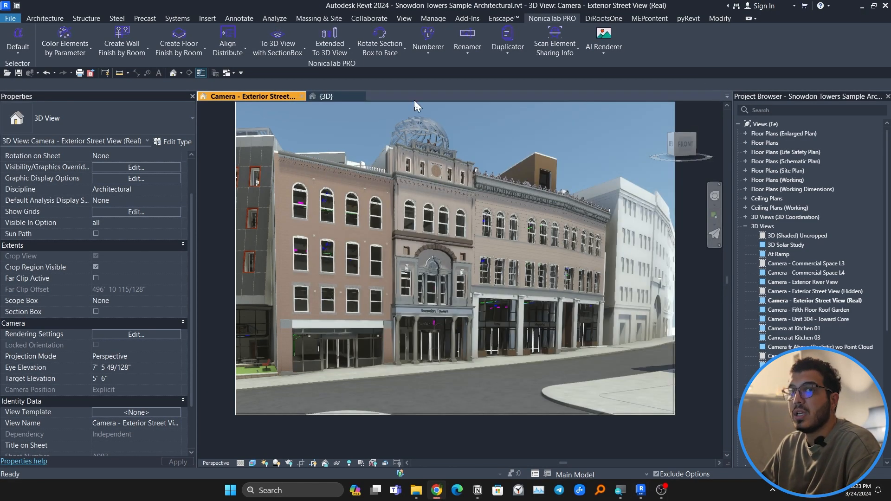
{"action": "left_click", "coordinate": [326, 96]}
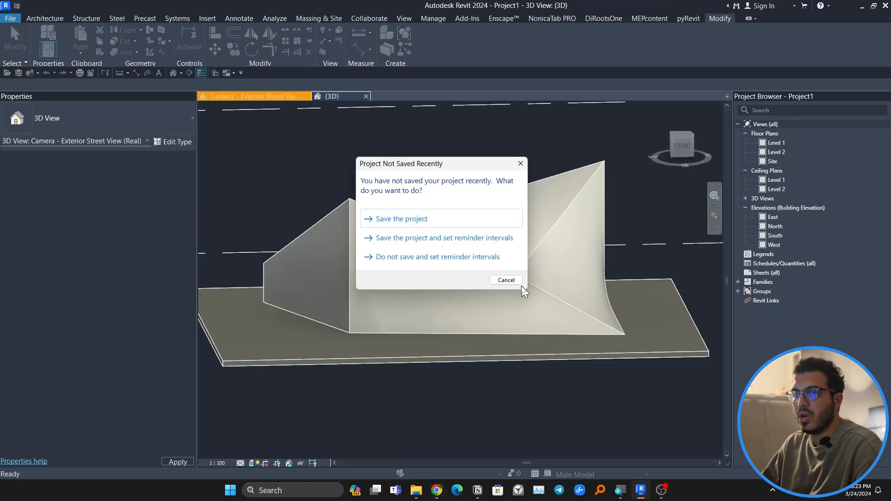
{"action": "left_click", "coordinate": [506, 279]}
{"action": "middle_click_drag", "start_coordinate": [566, 314], "coordinate": [662, 344], "text": "shift"}
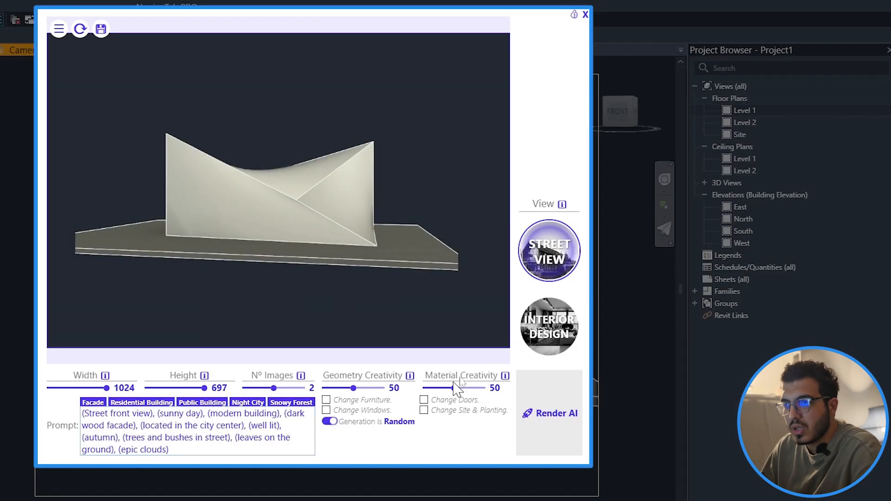
Switch the renderer to Interior Design view and replace the prompt with "it is a unsusual design at metal shell with round windows"
{"action": "left_click", "coordinate": [556, 351]}
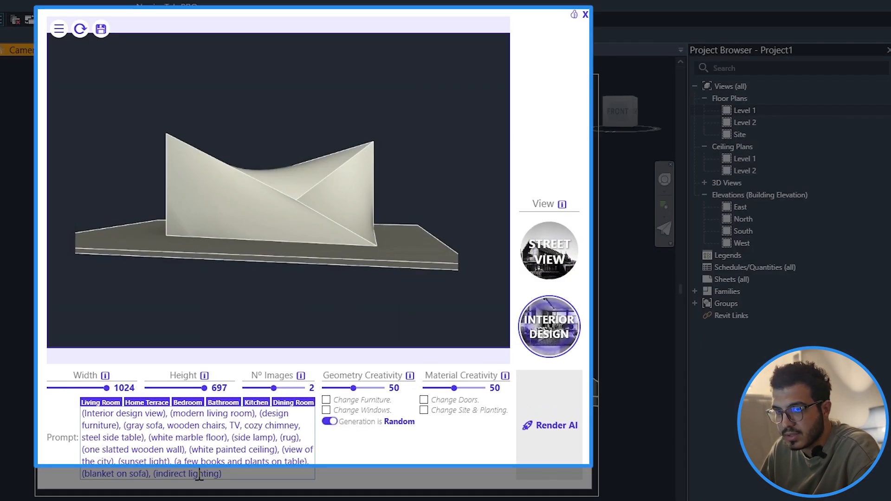
{"action": "key", "text": "ctrl+a"}
{"action": "key", "text": "BackSpace"}
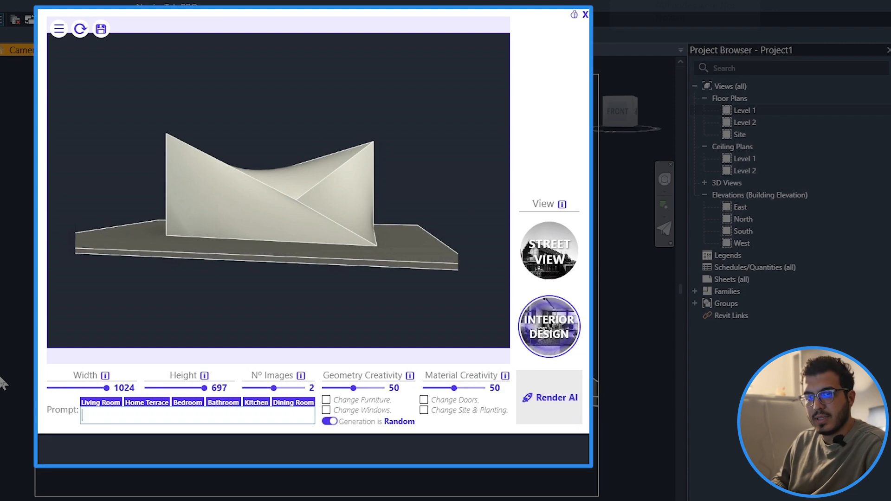
{"action": "type", "text": "it is "}
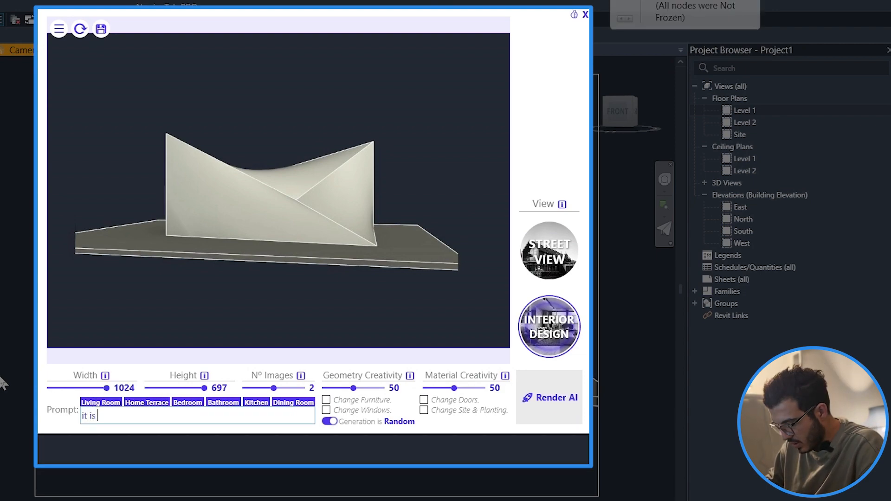
{"action": "type", "text": "a unsusua"}
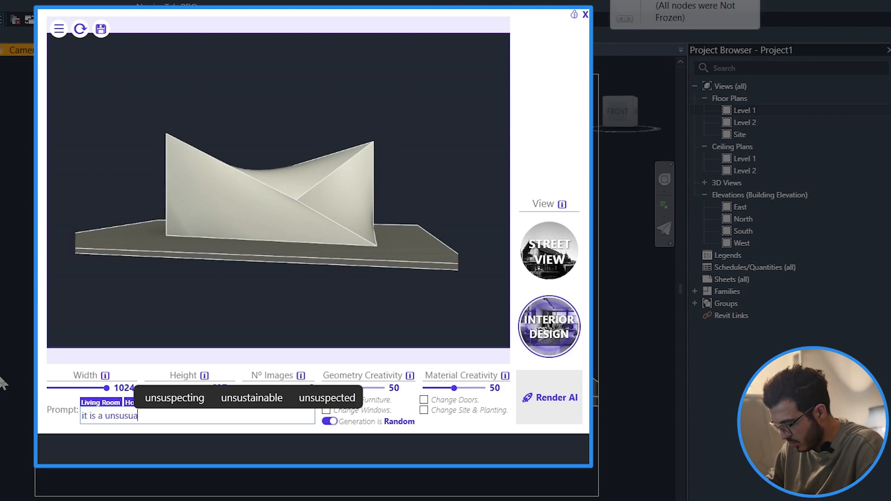
{"action": "type", "text": "l design at"}
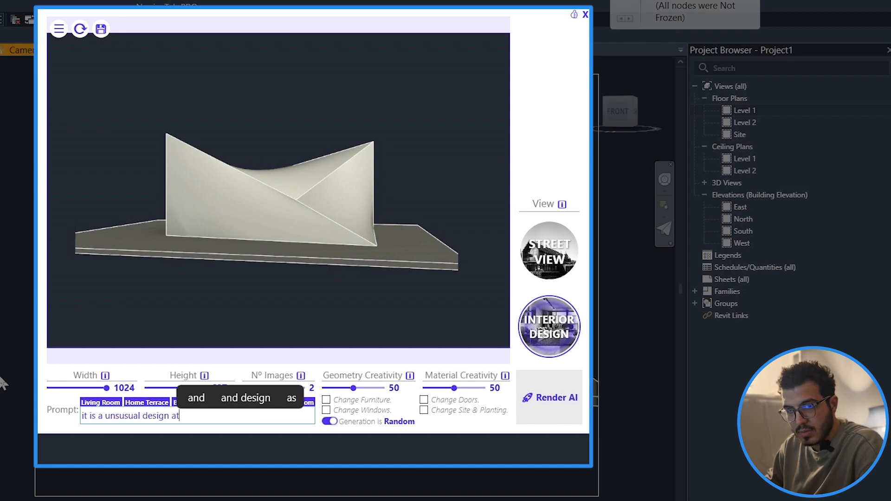
{"action": "type", "text": " metal sh"}
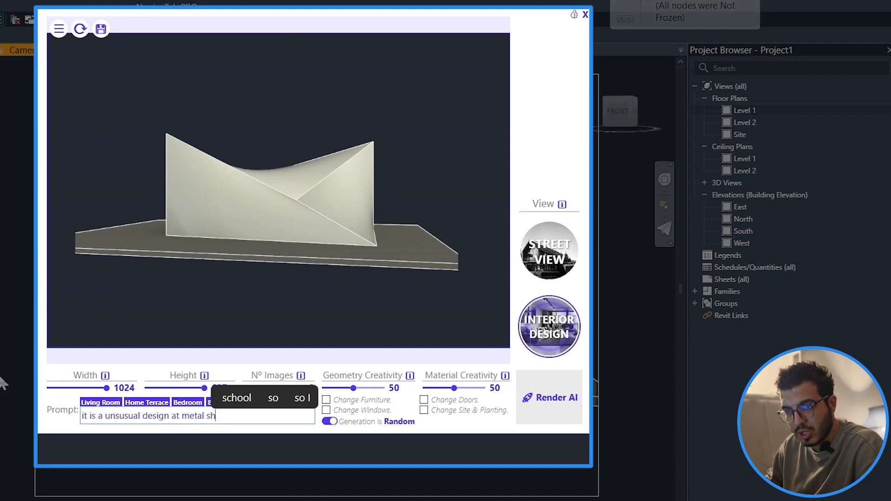
{"action": "type", "text": "ell with"}
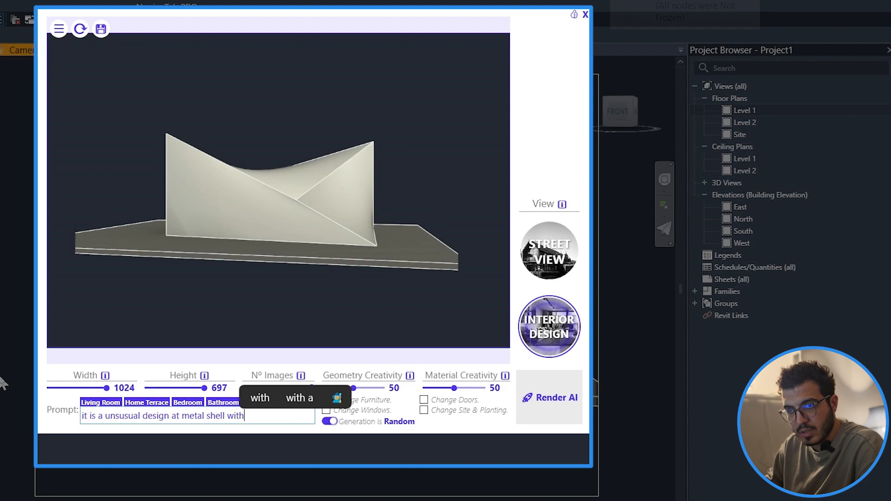
{"action": "type", "text": " round wi"}
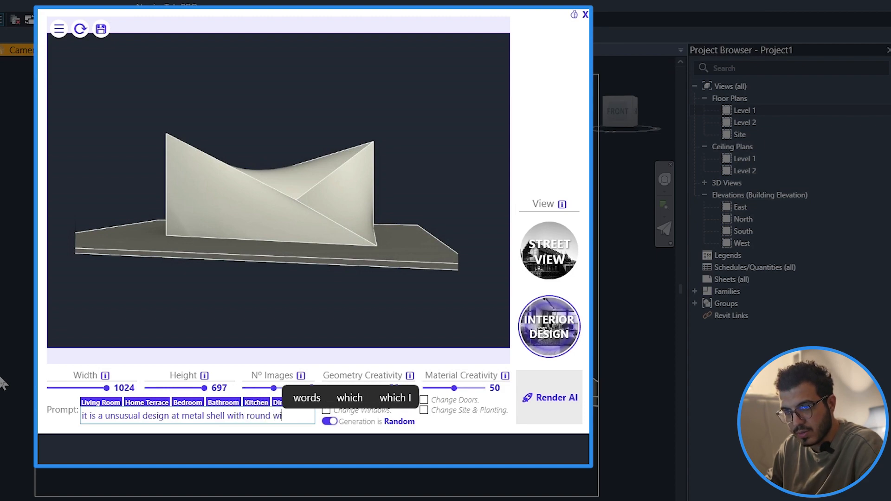
{"action": "type", "text": "ndows"}
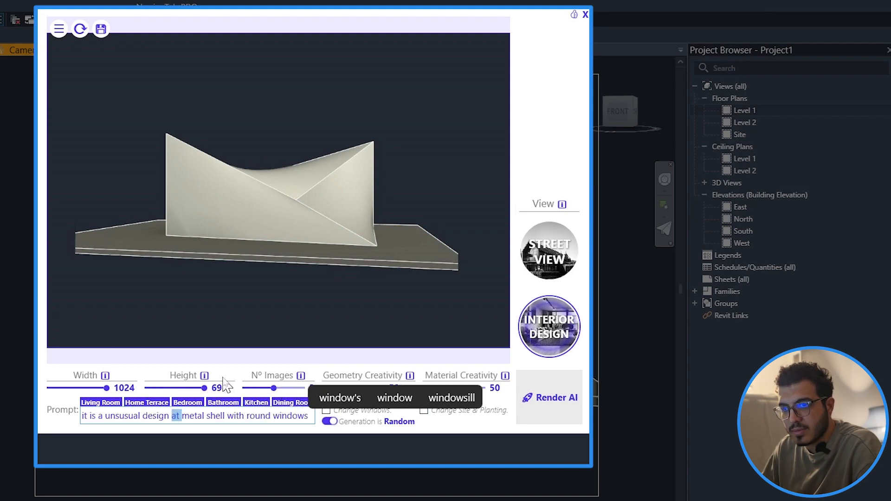
Set the number of images to 3, Geometry Creativity to 93 and Material Creativity to 54 for the shell render
{"action": "left_click_drag", "start_coordinate": [276, 389], "coordinate": [302, 389]}
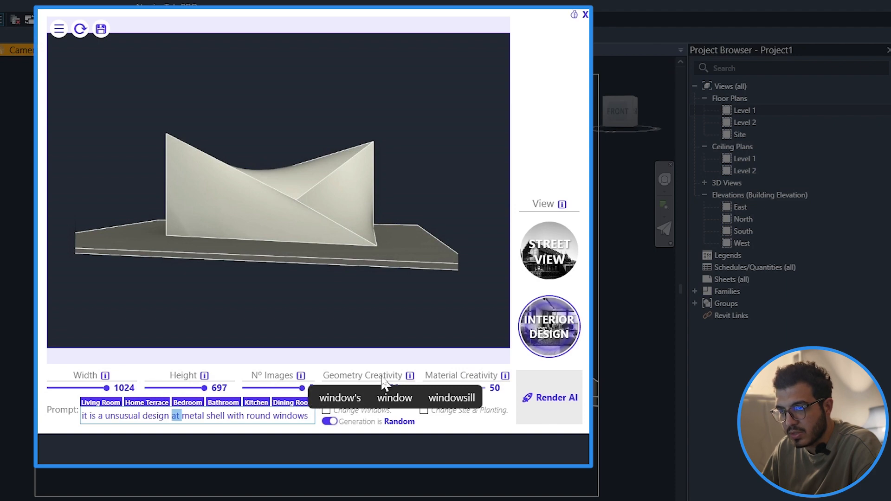
{"action": "left_click", "coordinate": [394, 398]}
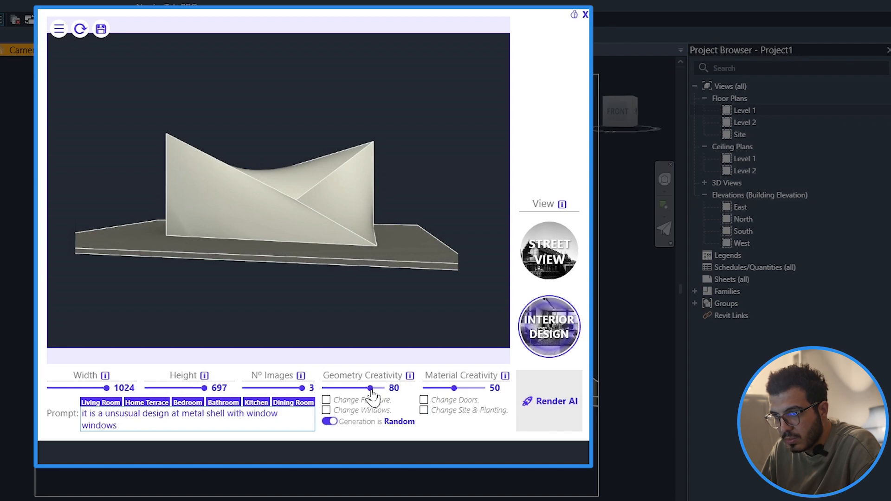
{"action": "left_click", "coordinate": [465, 391]}
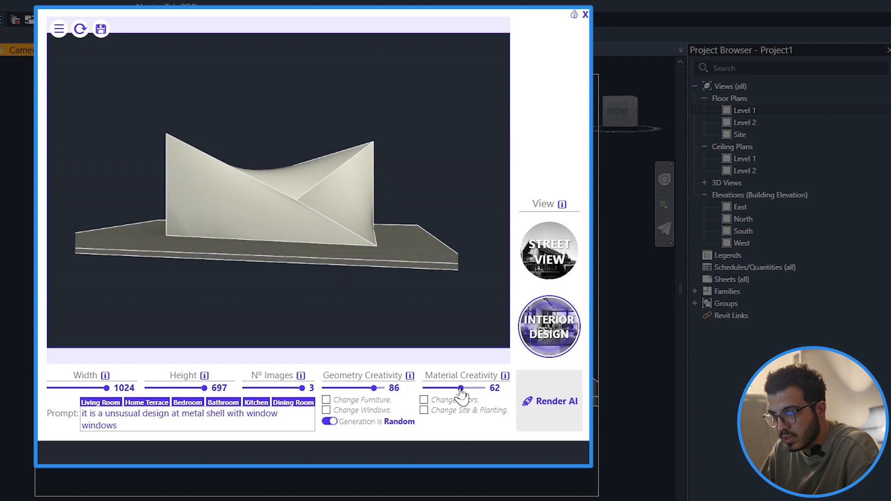
Try to render the shell view with AI, dismiss the error dialog and reposition the renderer window
{"action": "left_click", "coordinate": [574, 408]}
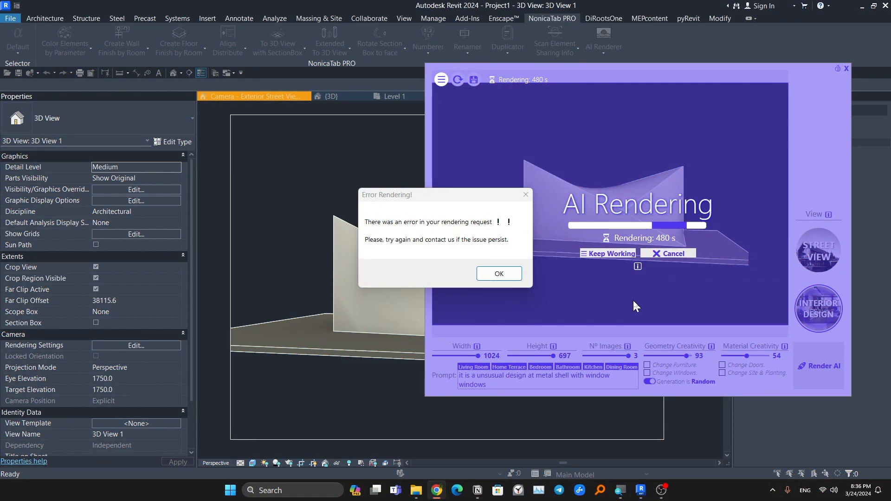
{"action": "left_click", "coordinate": [498, 273]}
{"action": "left_click_drag", "start_coordinate": [713, 82], "coordinate": [641, 95]}
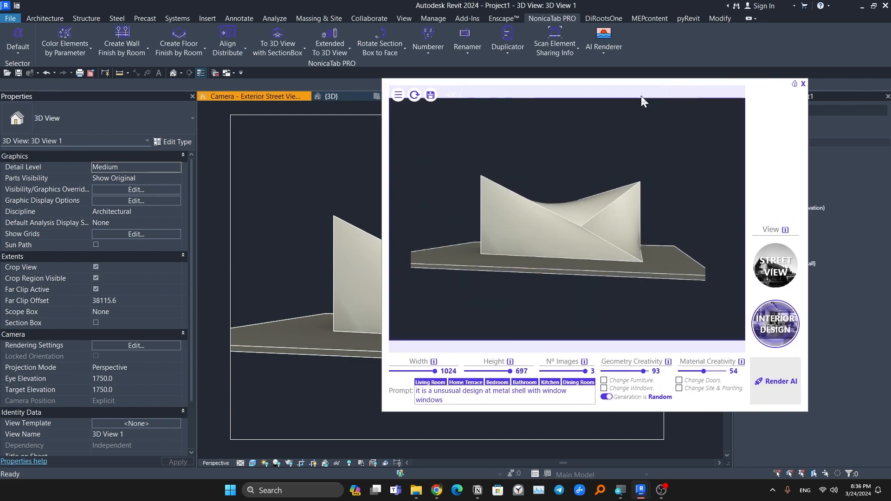